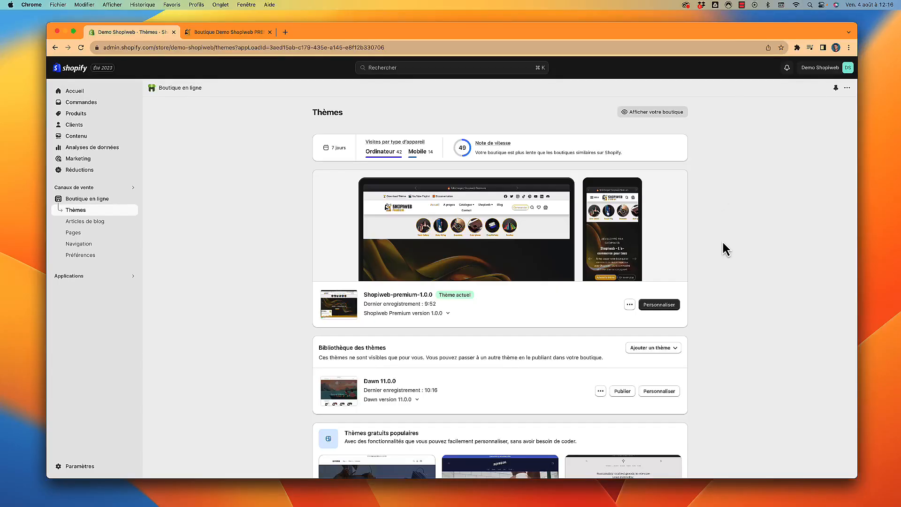
# Step: Open the Shopiweb-premium-1.0.0 theme for customization, decline the cookies, dismiss the newsletter popup and return to the homepage section list
pyautogui.click(658, 305)
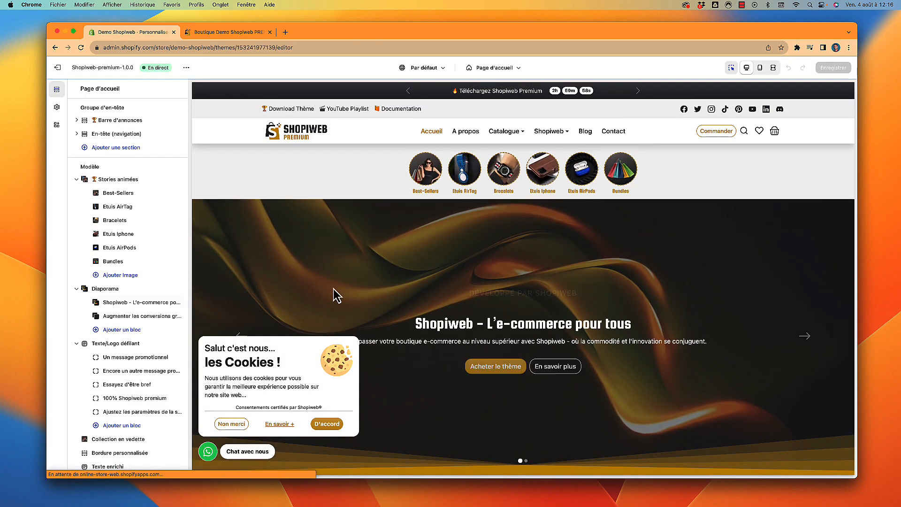
pyautogui.click(231, 425)
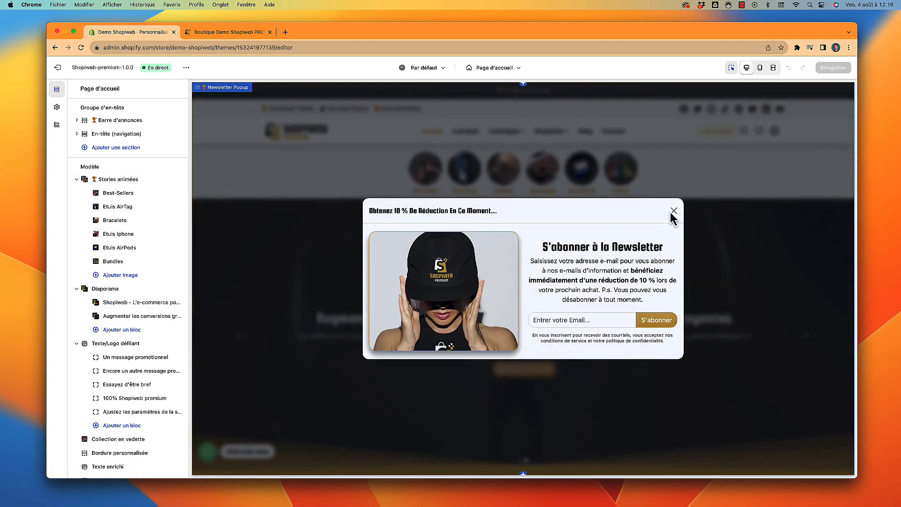
pyautogui.click(674, 212)
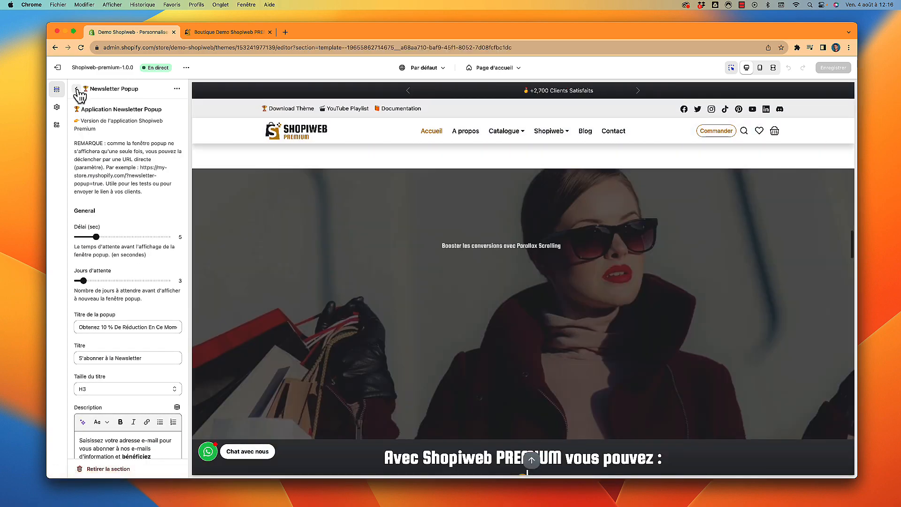
pyautogui.click(78, 90)
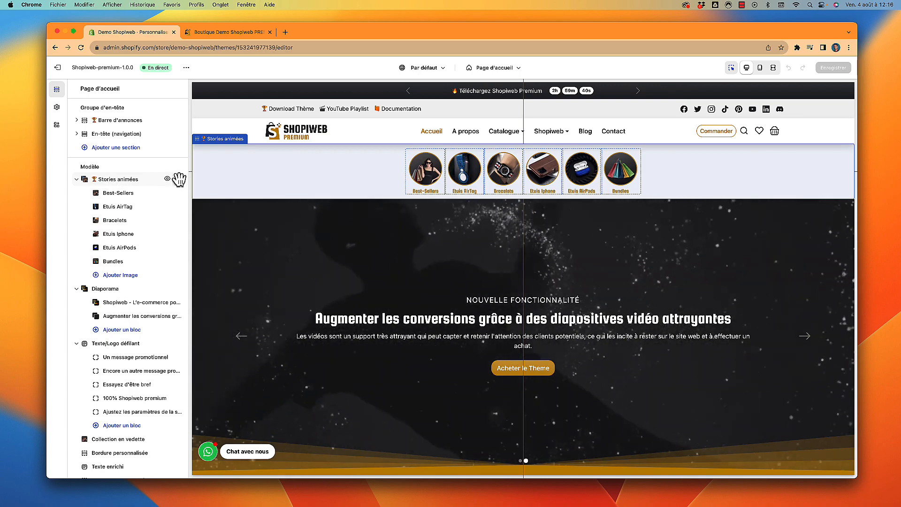
# Step: Move the Stories animées section below Diaporama, preview the homepage, and move it back above Diaporama
pyautogui.moveTo(178, 179); pyautogui.dragTo(171, 236)
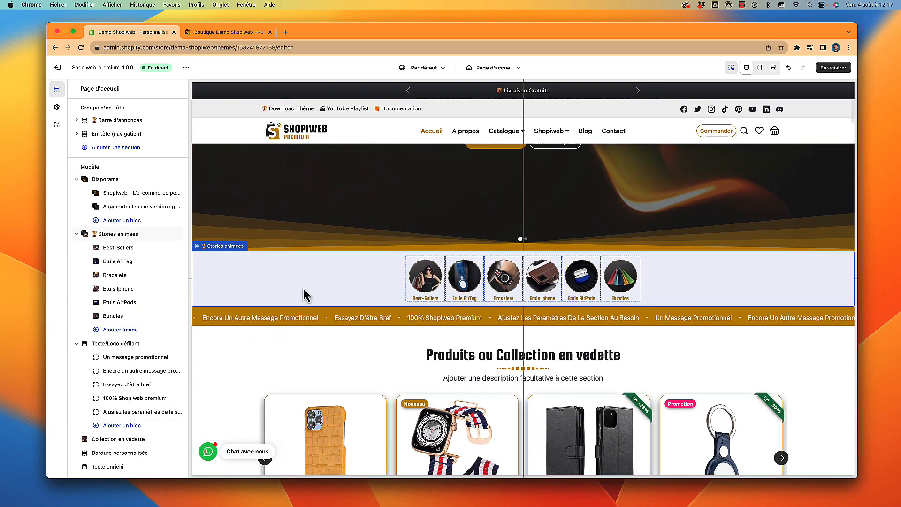
pyautogui.scroll(-6, 304, 295)
pyautogui.scroll(10, 308, 295)
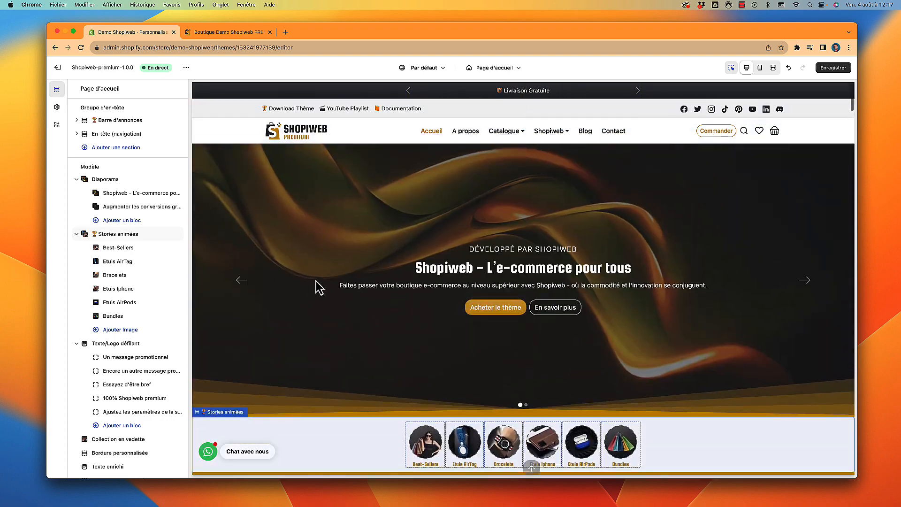
pyautogui.scroll(-3, 273, 301)
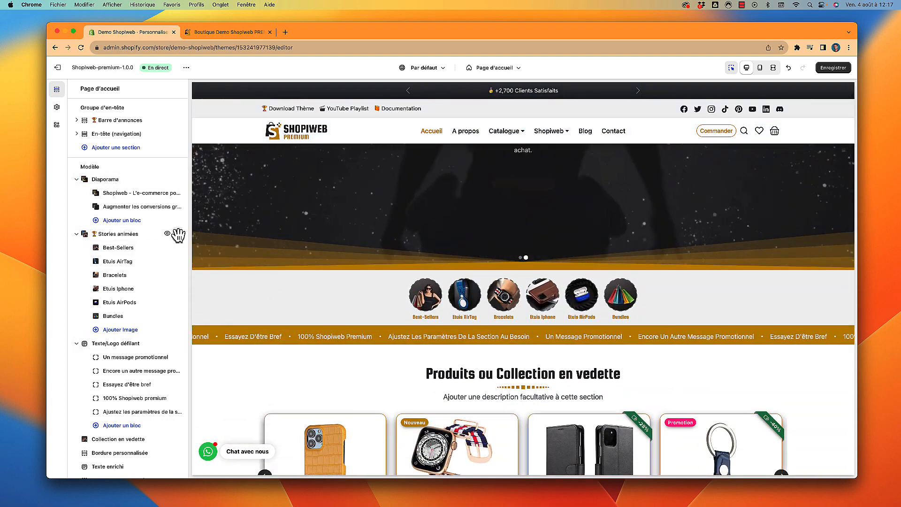
pyautogui.moveTo(178, 234); pyautogui.dragTo(179, 180)
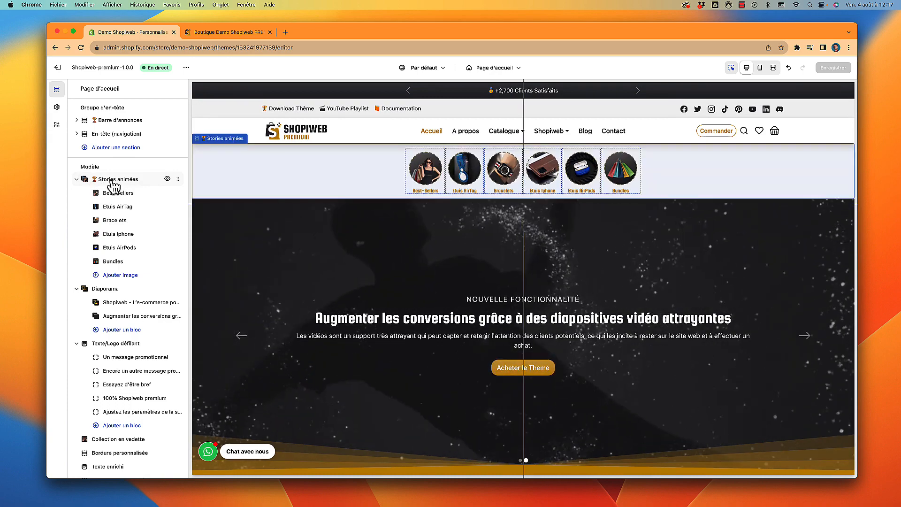
# Step: Open the Stories animées section's settings and set its background colour to Primaire
pyautogui.click(113, 181)
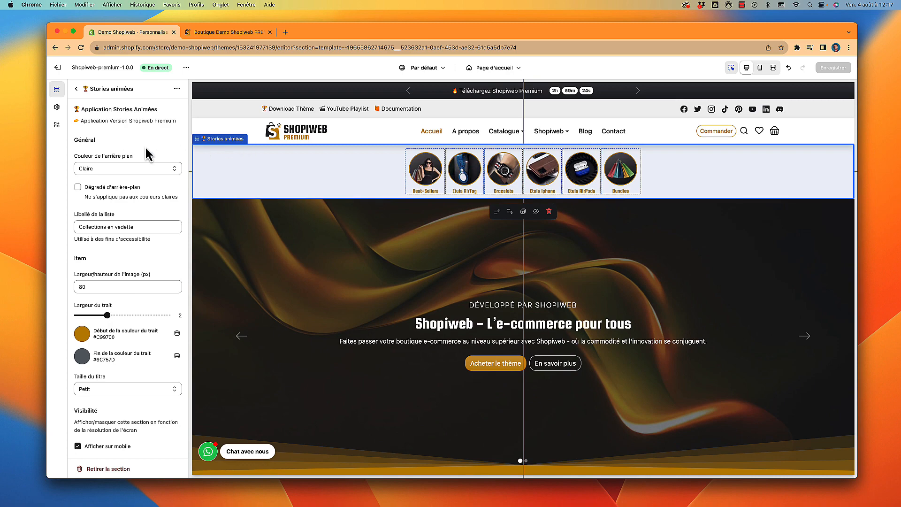
pyautogui.click(174, 169)
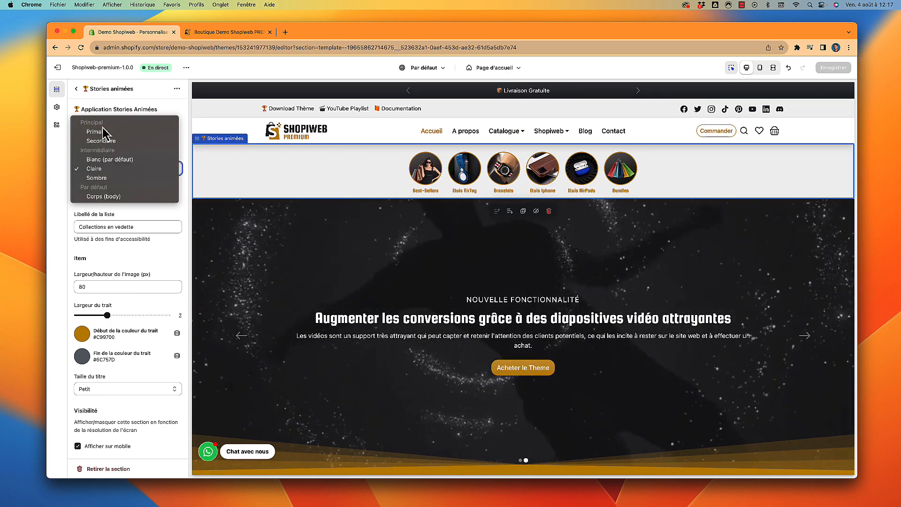
pyautogui.click(89, 131)
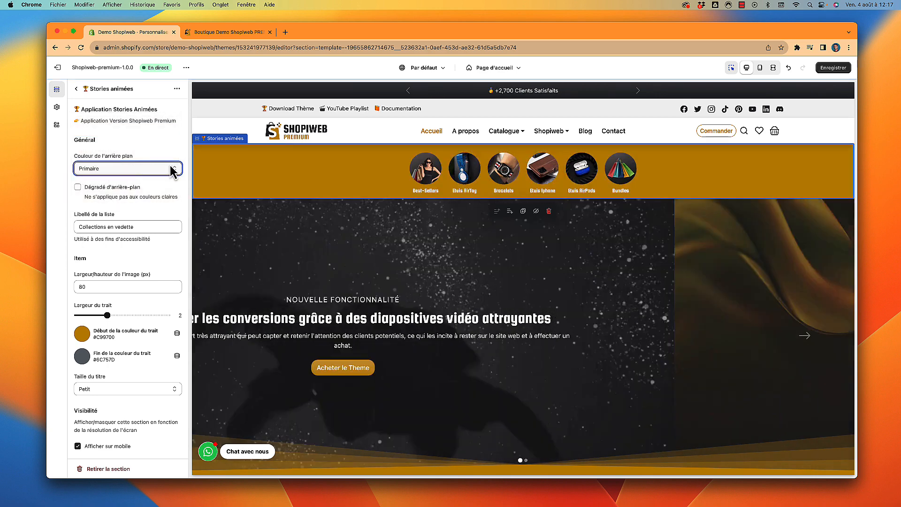
pyautogui.click(174, 170)
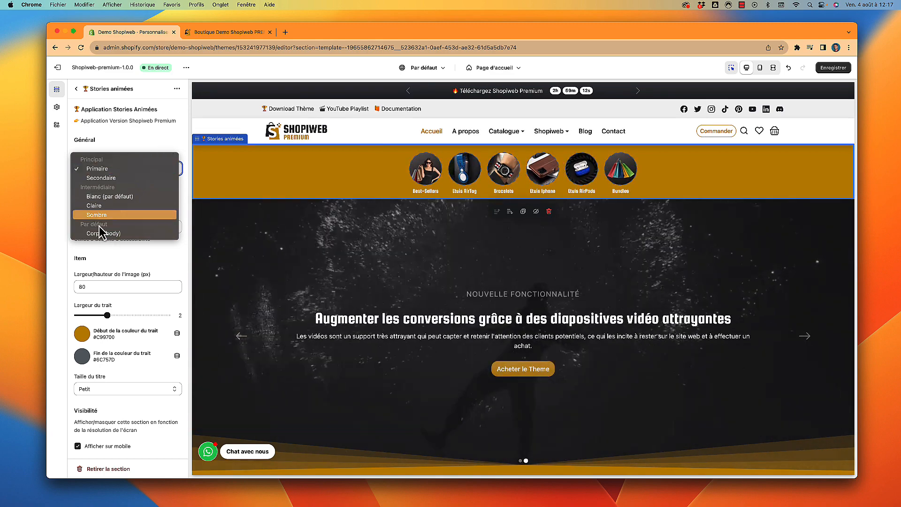
pyautogui.click(173, 140)
# Step: Examine the colour palette in the theme settings and return to the Stories animées section's settings
pyautogui.click(57, 108)
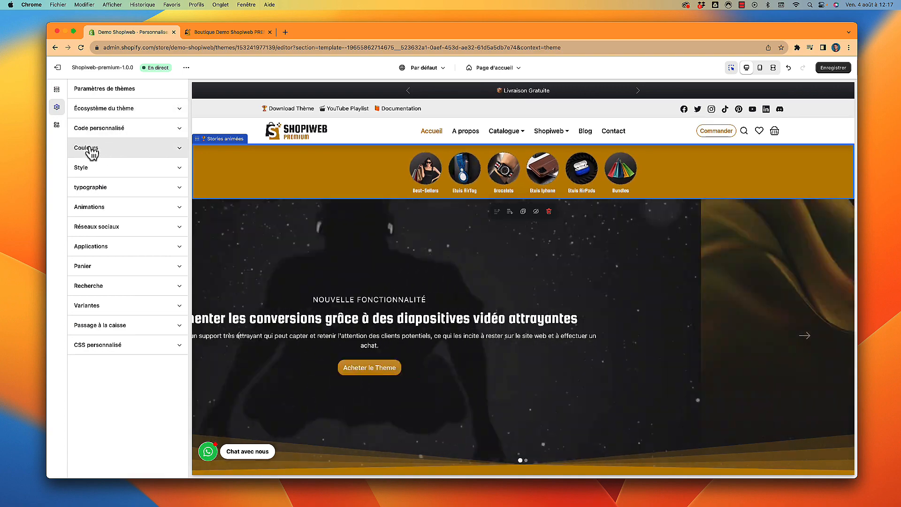
pyautogui.click(125, 149)
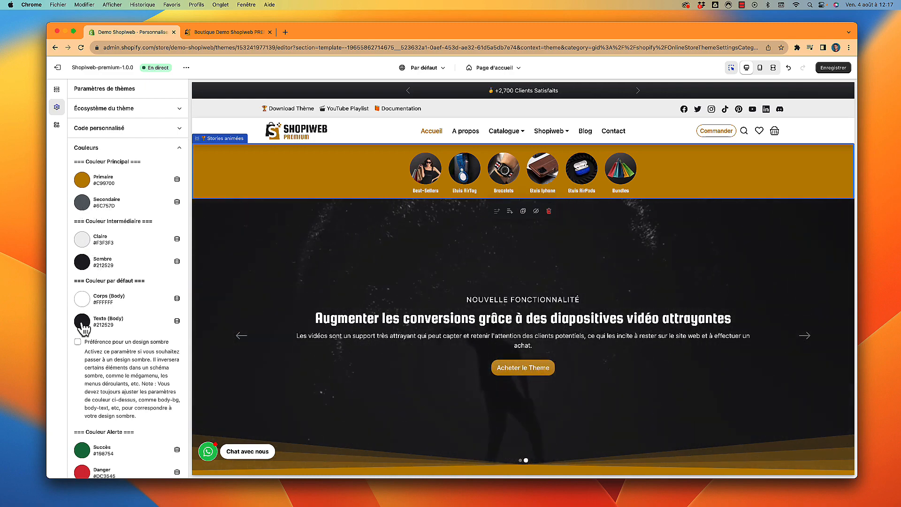
pyautogui.click(115, 149)
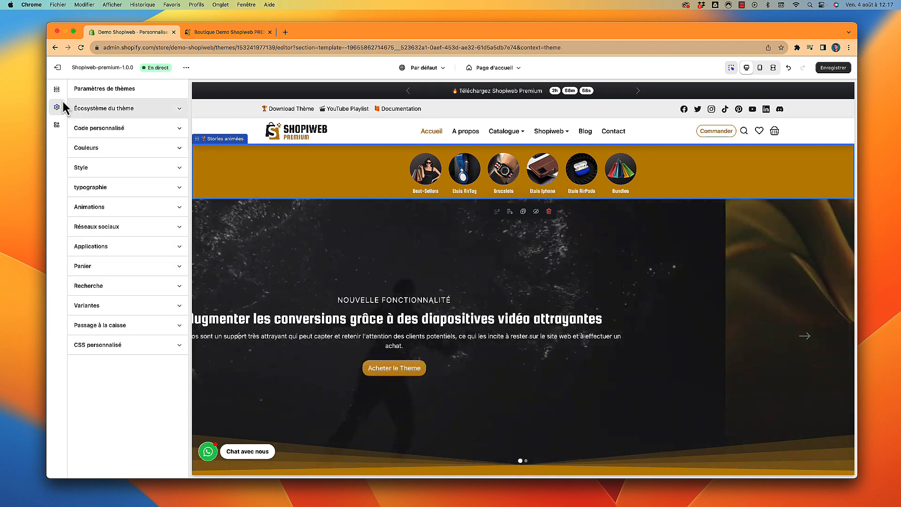
pyautogui.click(58, 91)
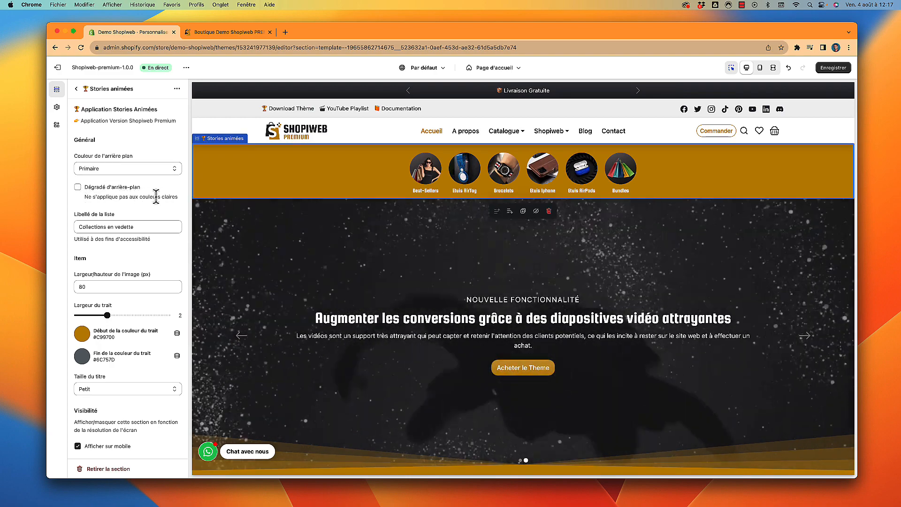
# Step: Set the Stories animées background colour to Claire
pyautogui.click(175, 168)
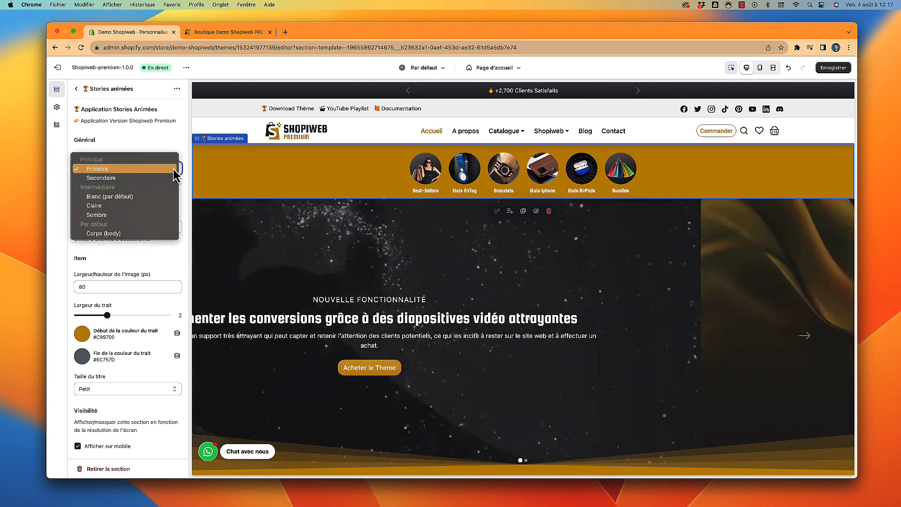
pyautogui.click(110, 206)
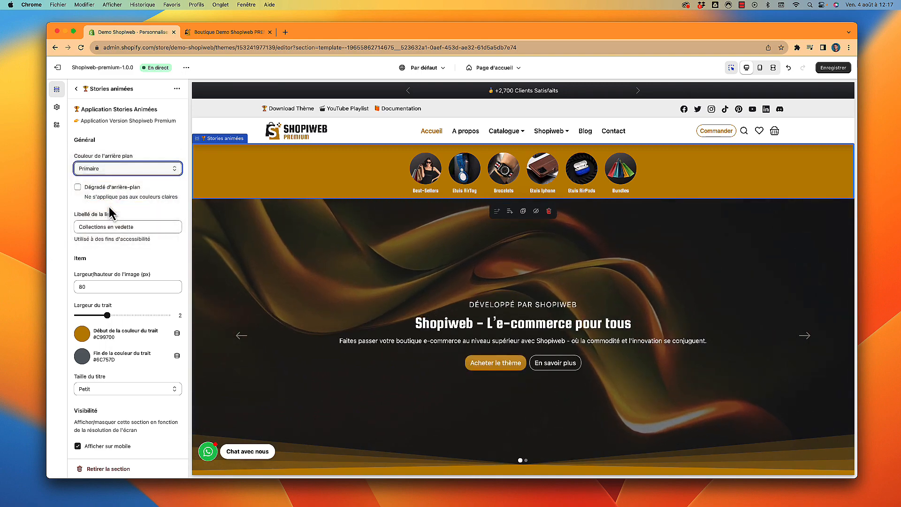
pyautogui.click(78, 188)
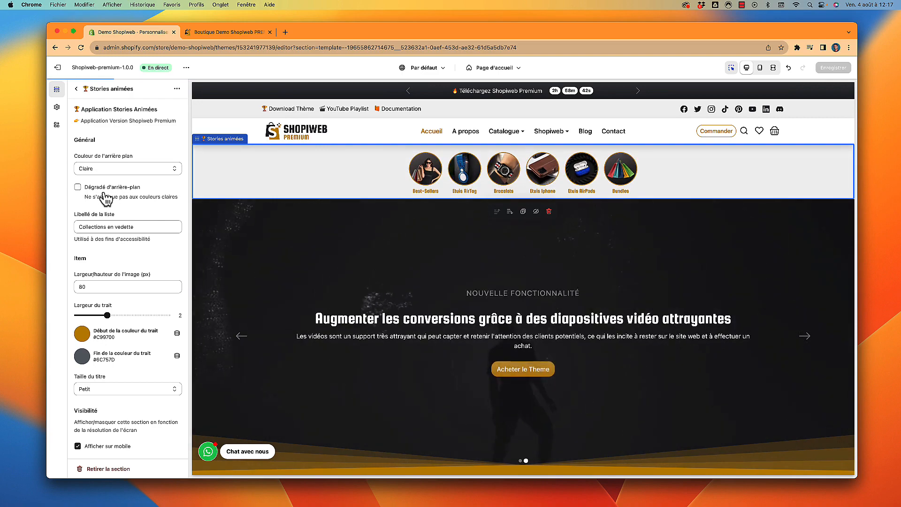
# Step: Try the Sombre background with the background gradient on and off, and return the background colour to Claire
pyautogui.click(114, 169)
pyautogui.click(124, 178)
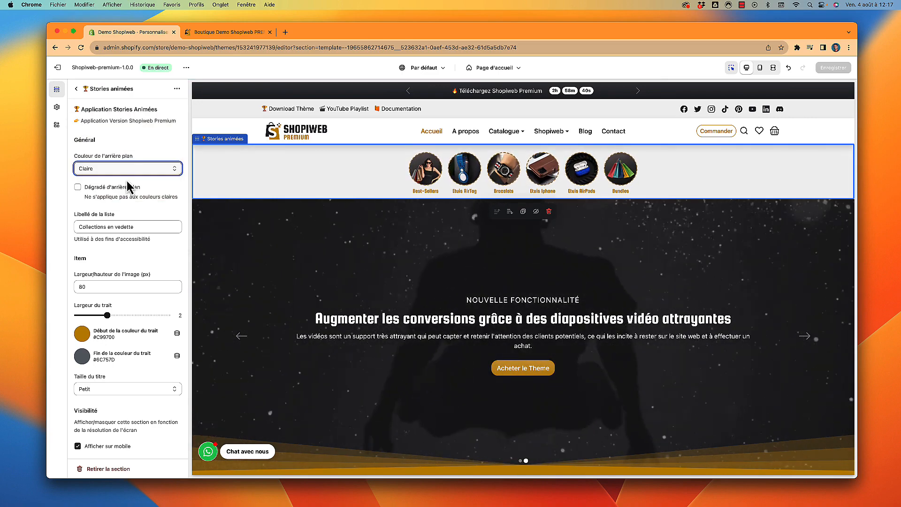
pyautogui.click(78, 188)
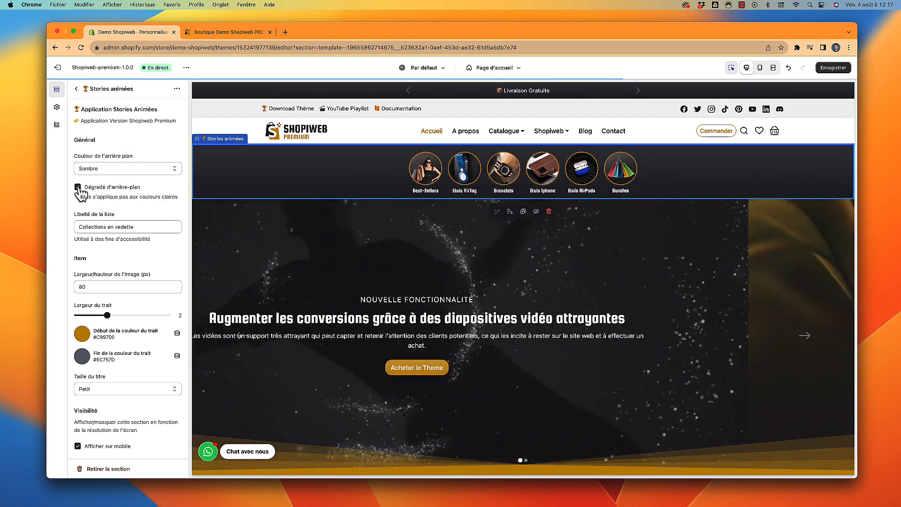
pyautogui.click(78, 187)
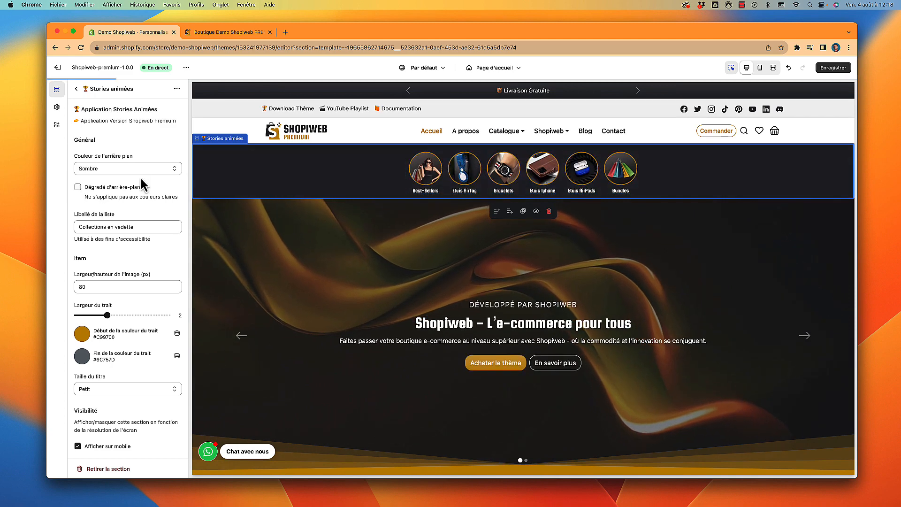
pyautogui.click(137, 172)
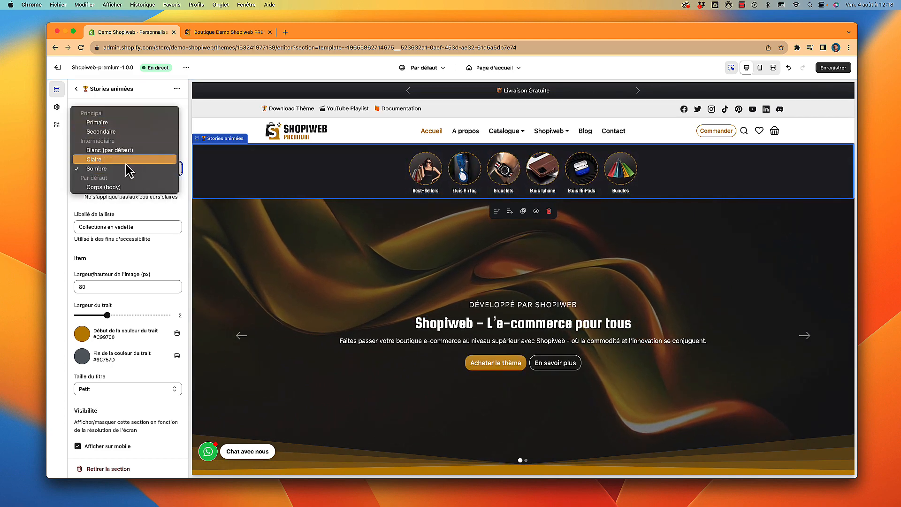
pyautogui.click(127, 160)
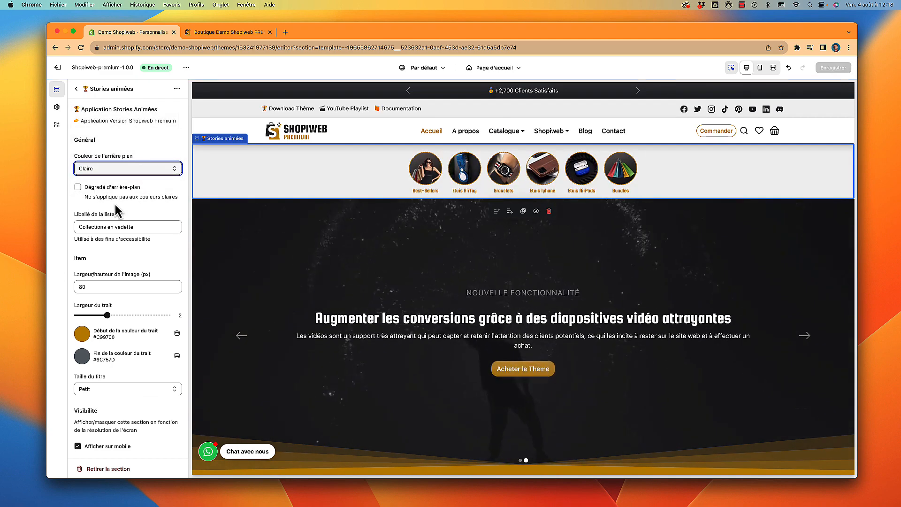
# Step: Inspect the accessibility list label of the Stories animées section
pyautogui.scroll(-2, 117, 211)
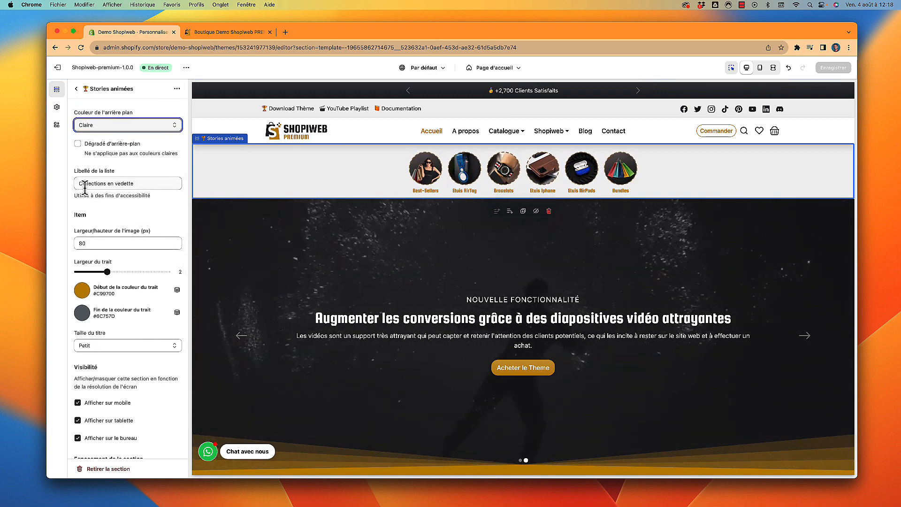
pyautogui.tripleClick(97, 183)
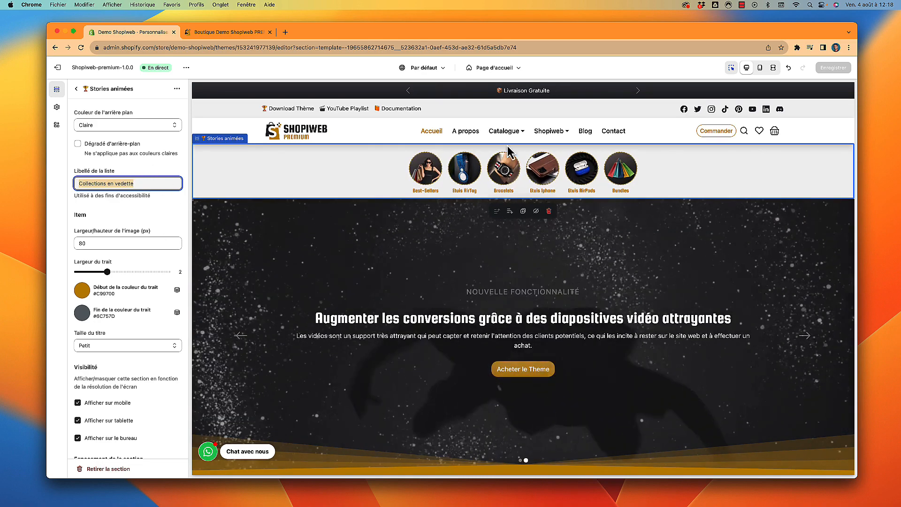
pyautogui.click(131, 211)
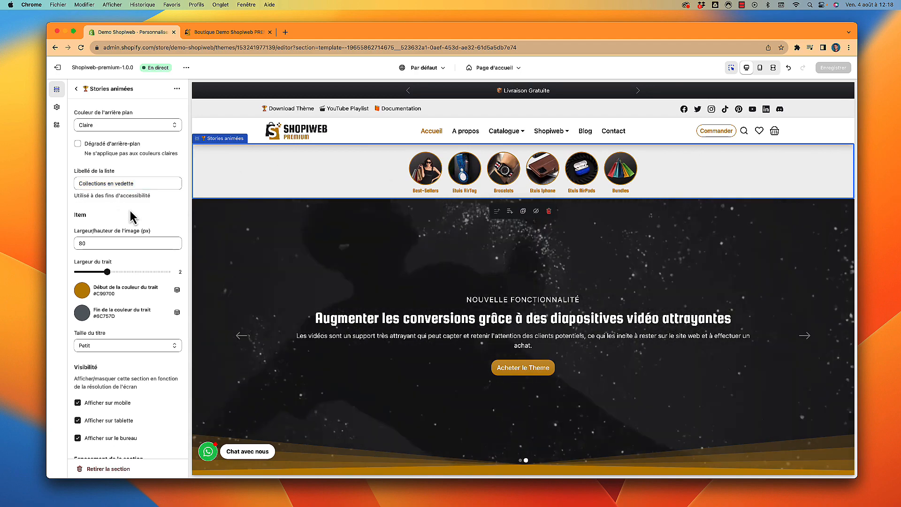
# Step: Try an image width/height of 100 px and a different stroke width for the story items
pyautogui.scroll(-2, 115, 212)
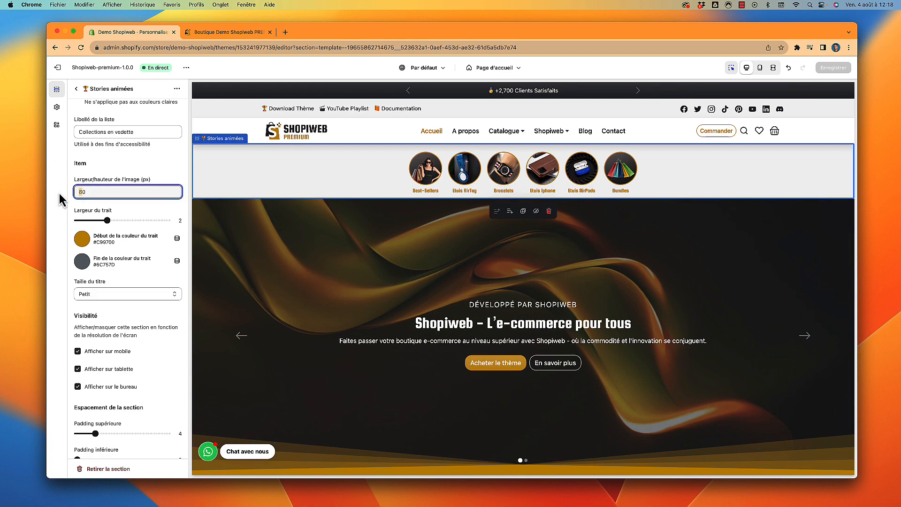
pyautogui.write('1000')
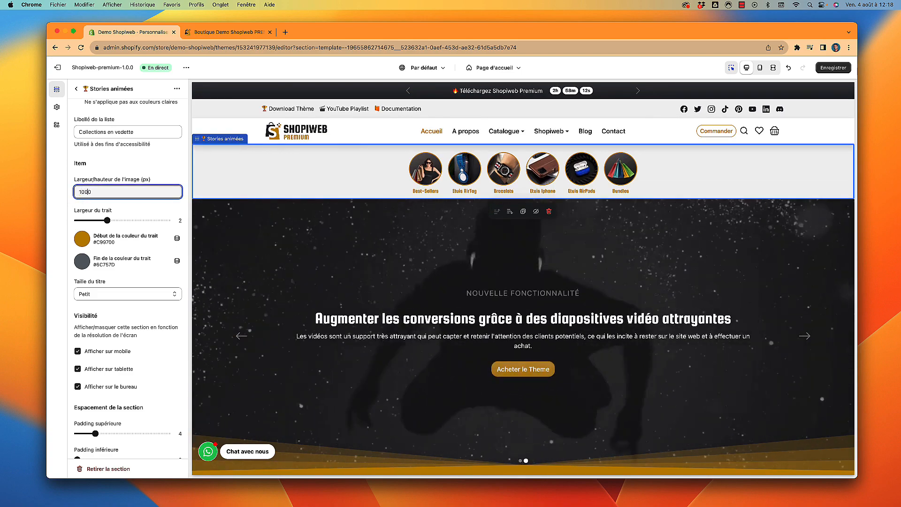
pyautogui.press('BackSpace')
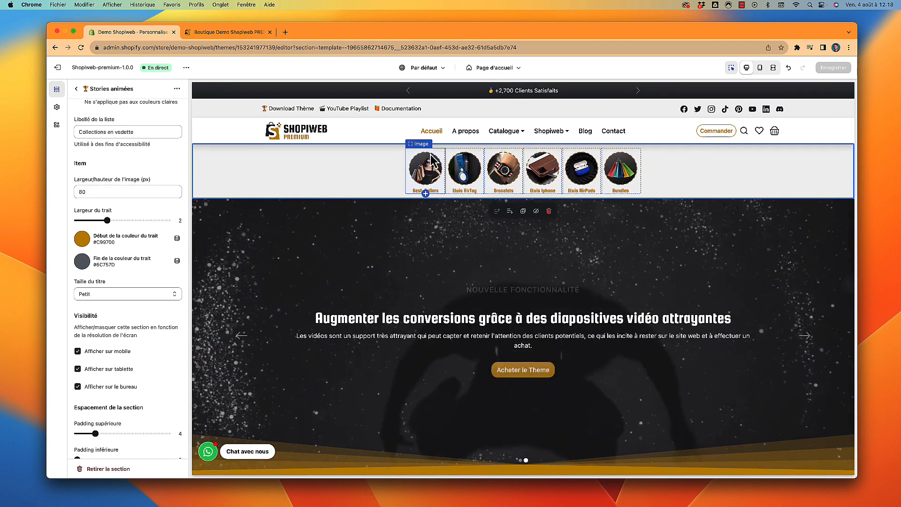
pyautogui.moveTo(119, 220); pyautogui.dragTo(167, 219)
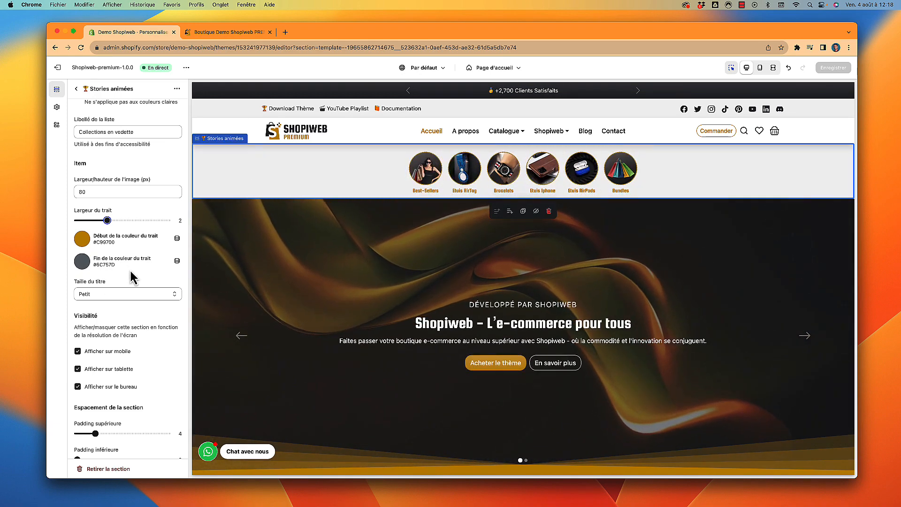
# Step: Try H4 as the title size of the story items, and set it to H6
pyautogui.scroll(-2, 132, 277)
pyautogui.click(176, 256)
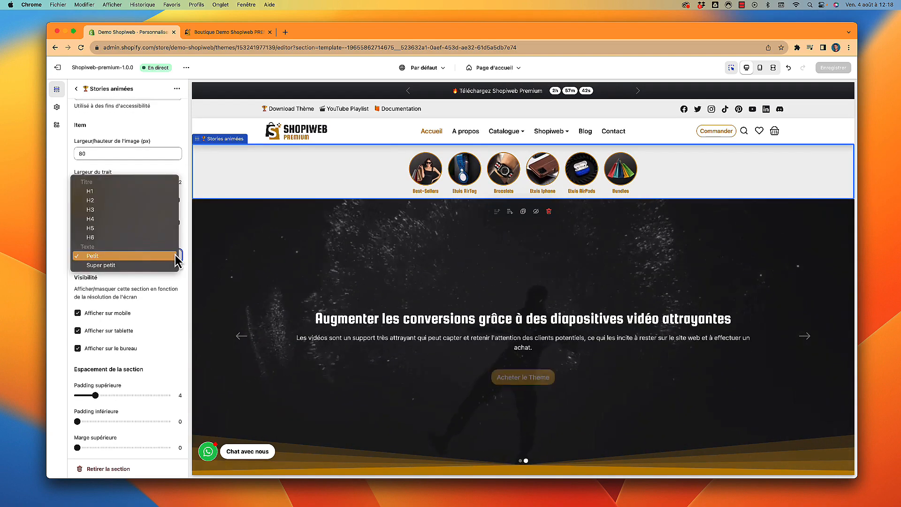
pyautogui.click(117, 220)
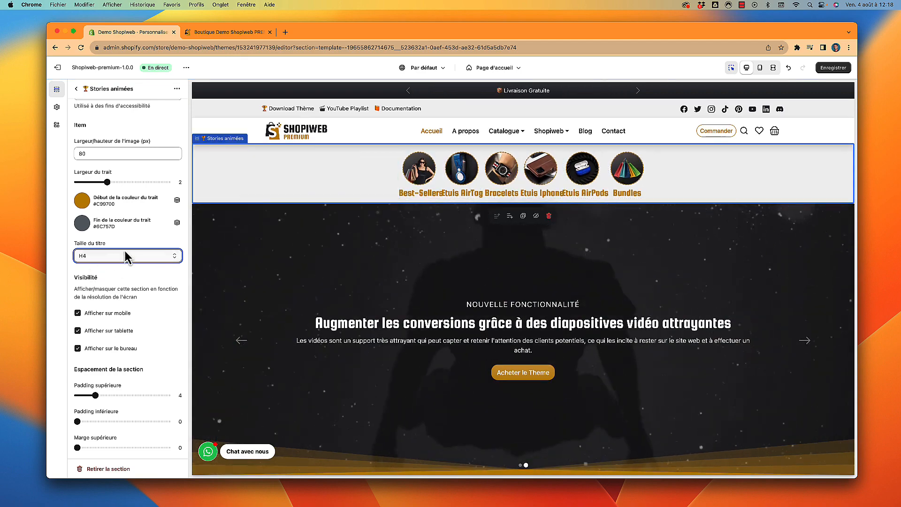
pyautogui.click(119, 254)
pyautogui.click(117, 273)
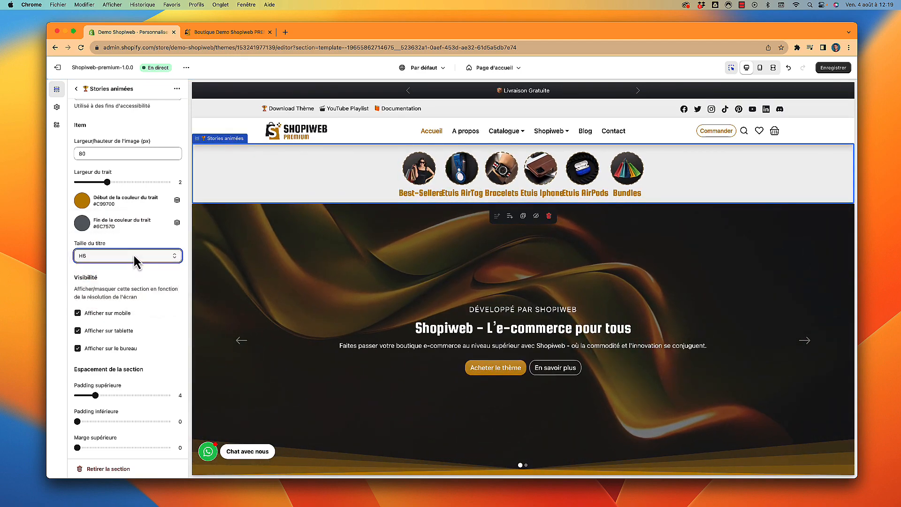
pyautogui.click(135, 257)
pyautogui.click(129, 276)
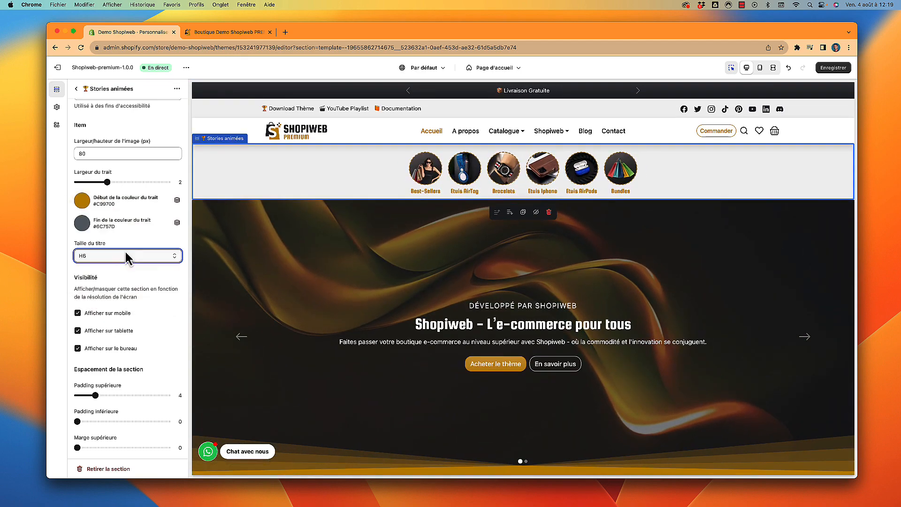
# Step: Try Super petit as the title size of the story items, and set it to Petit
pyautogui.click(125, 256)
pyautogui.click(128, 266)
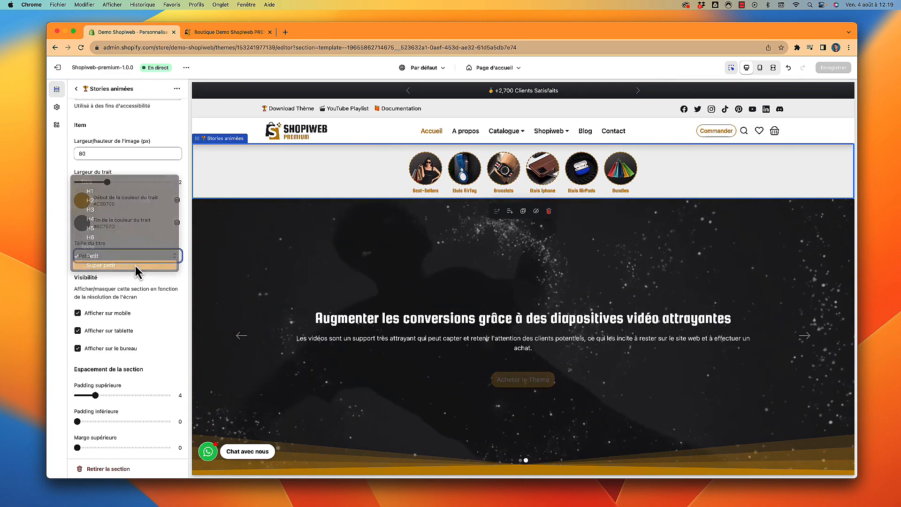
pyautogui.click(134, 256)
pyautogui.click(132, 247)
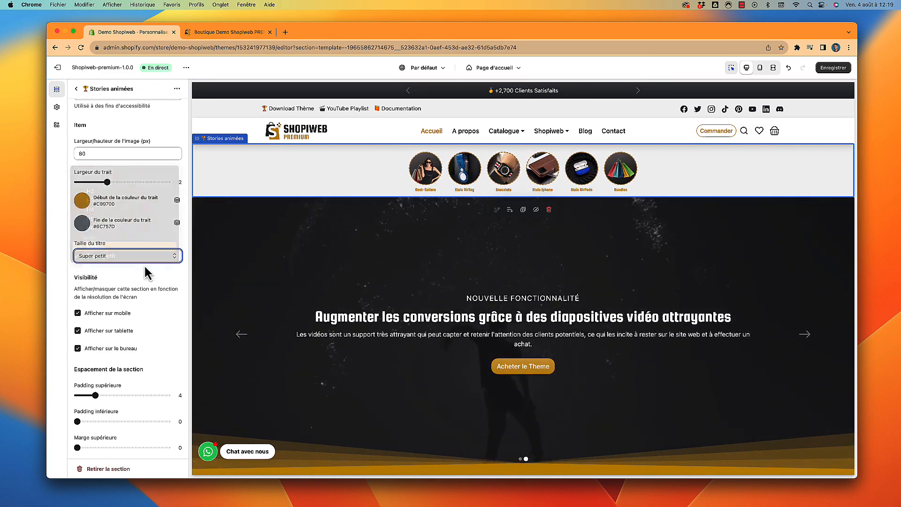
# Step: Try hiding the Stories animées section on desktop, and enable its desktop display again
pyautogui.scroll(-3, 151, 244)
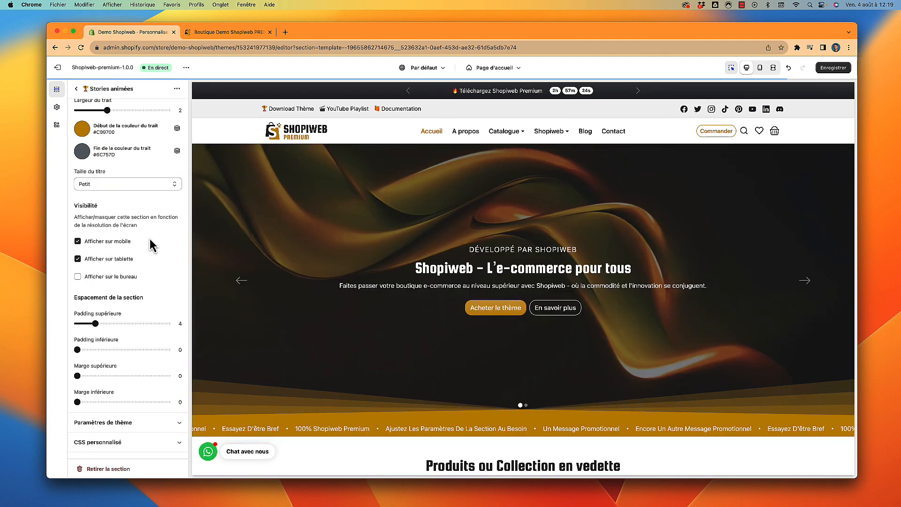
pyautogui.click(77, 276)
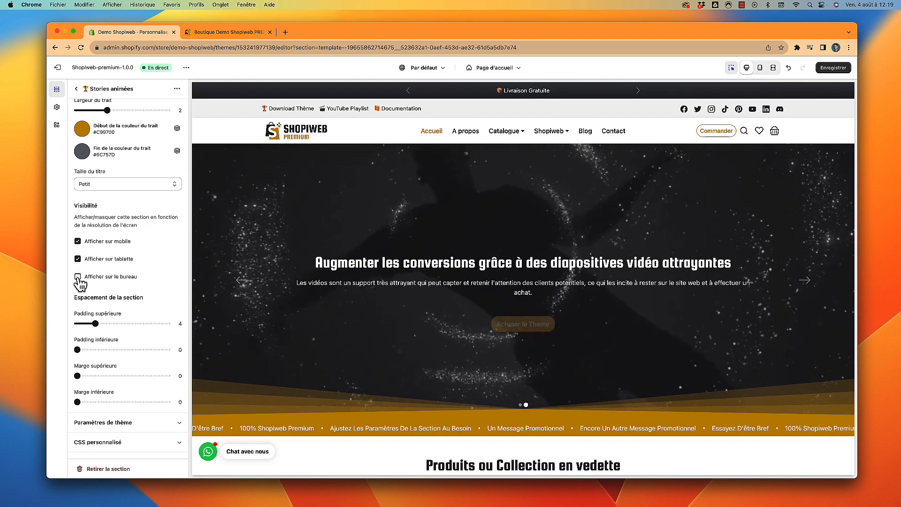
# Step: Examine how the row of stories scrolls in the mobile preview, and return to the desktop preview
pyautogui.click(760, 69)
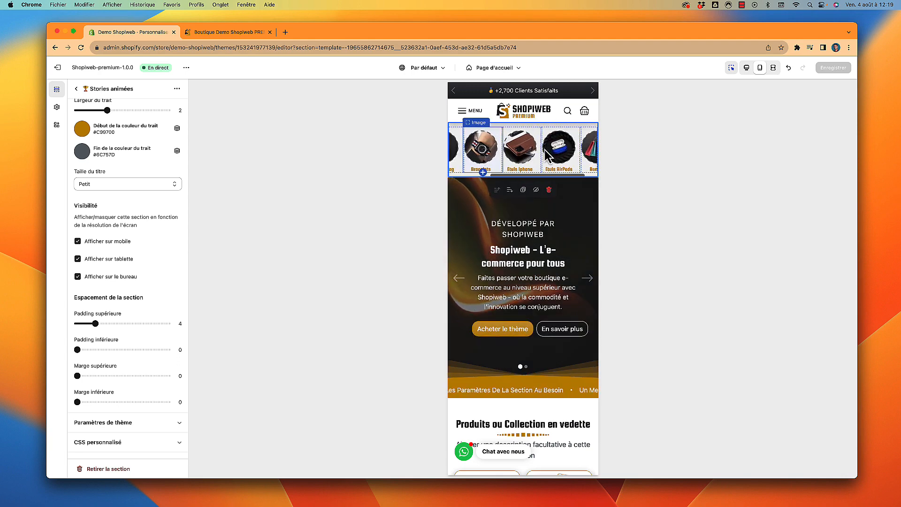
pyautogui.hscroll(1, 544, 150)
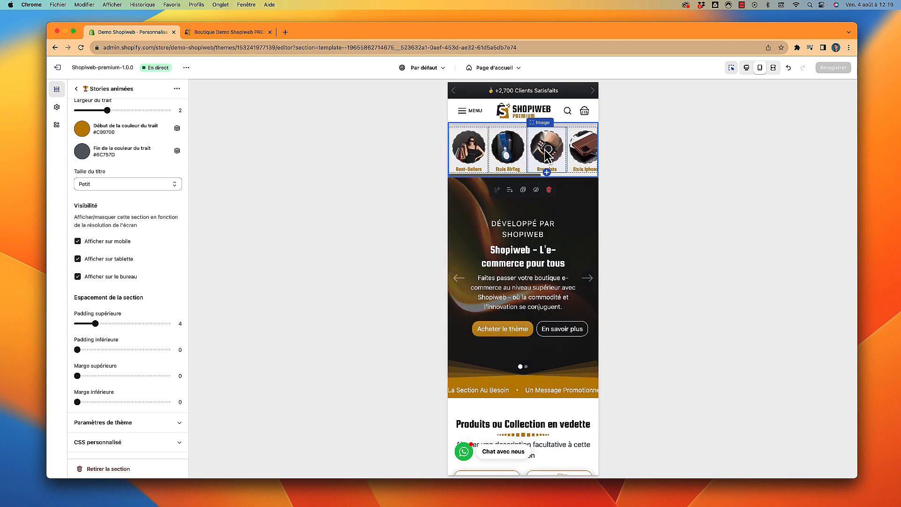
pyautogui.click(747, 69)
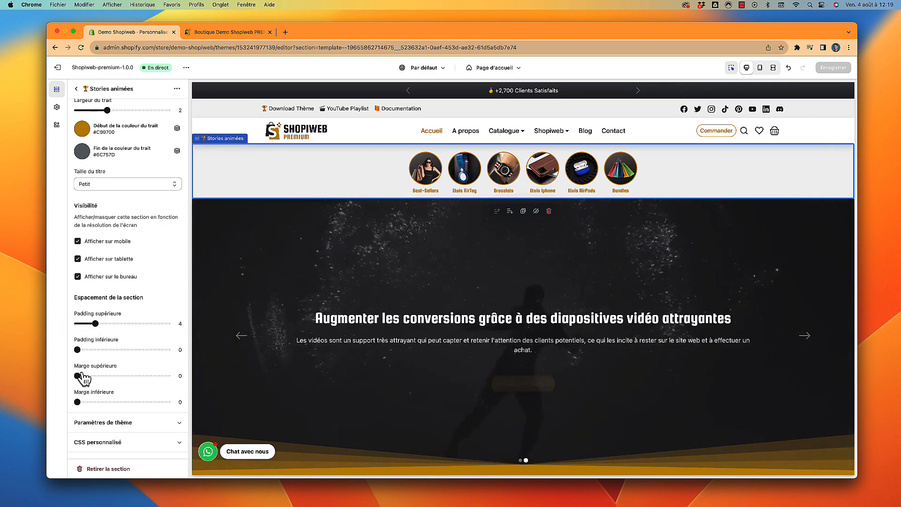
# Step: Try upper and lower margins of 10 for the Stories animées section, and reset both to 0
pyautogui.moveTo(77, 376); pyautogui.dragTo(122, 375)
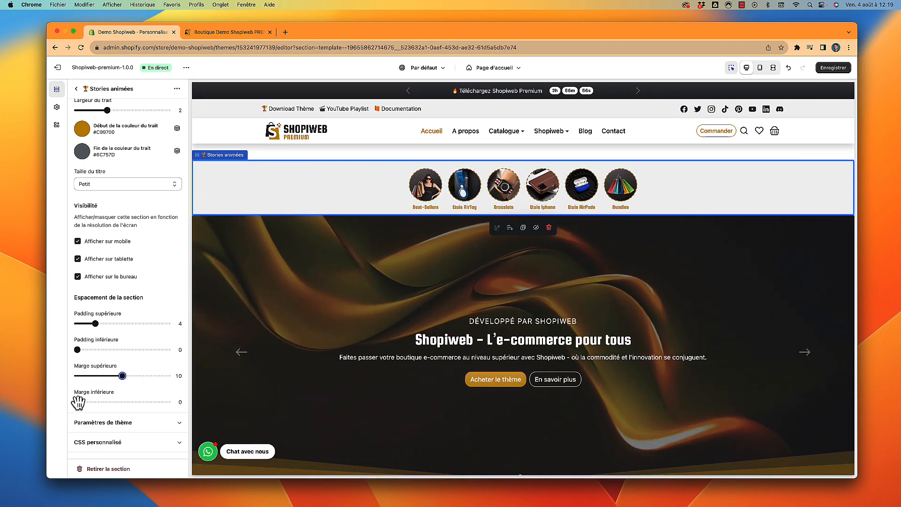
pyautogui.moveTo(123, 401); pyautogui.dragTo(123, 401)
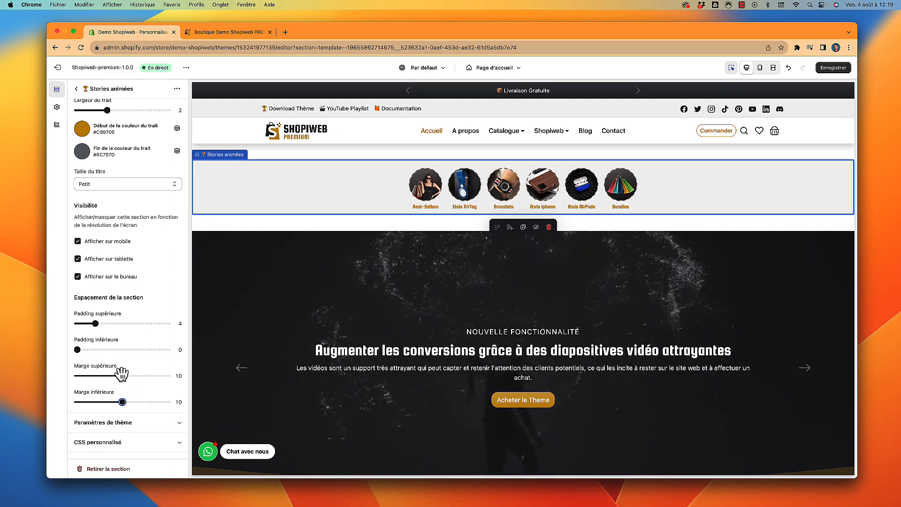
pyautogui.moveTo(122, 401); pyautogui.dragTo(61, 409)
# Step: Try a lower padding of 9 and an upper padding of 12 for the section, and return them to 0 and 4
pyautogui.moveTo(78, 350); pyautogui.dragTo(94, 350)
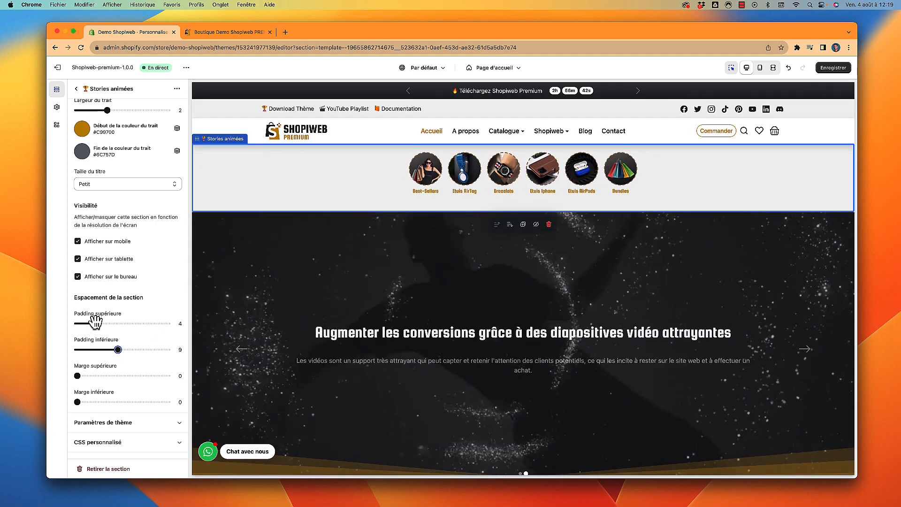
pyautogui.moveTo(95, 324); pyautogui.dragTo(141, 323)
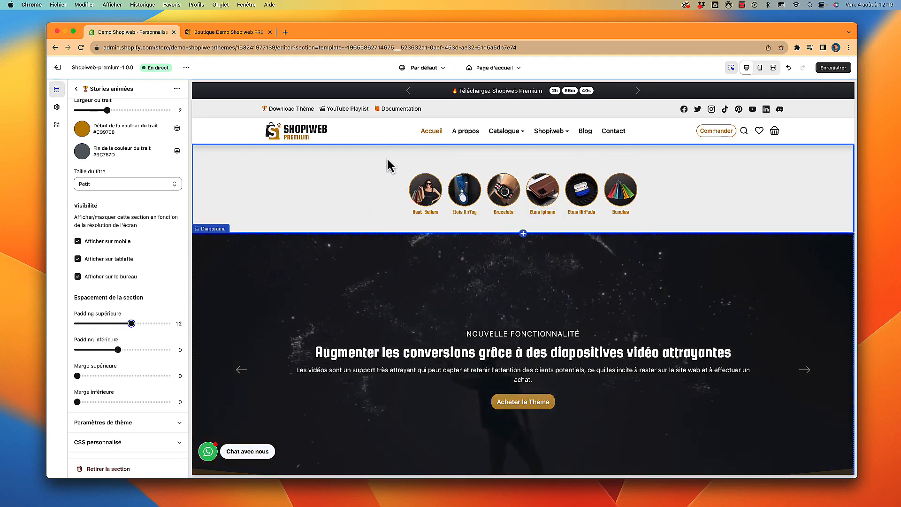
pyautogui.moveTo(130, 323); pyautogui.dragTo(95, 323)
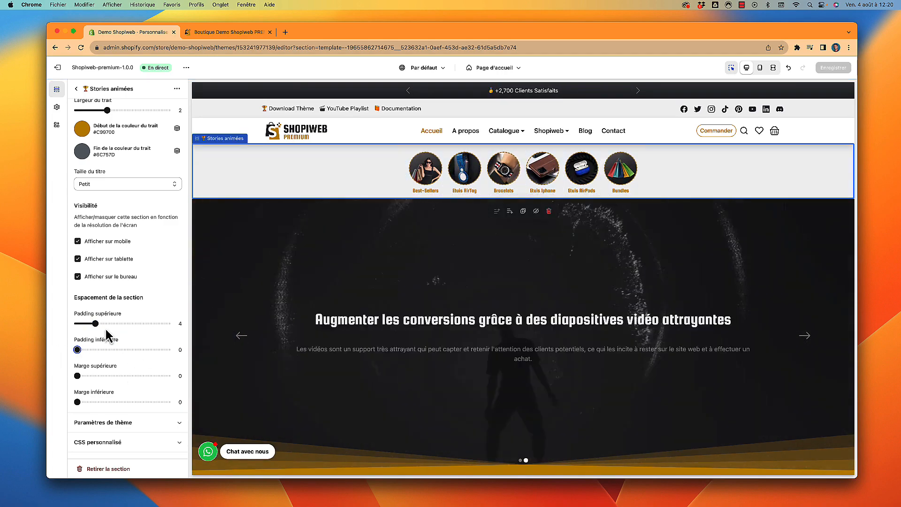
# Step: Inspect the image, title and URL link options of the Best-Sellers story block
pyautogui.scroll(5, 129, 251)
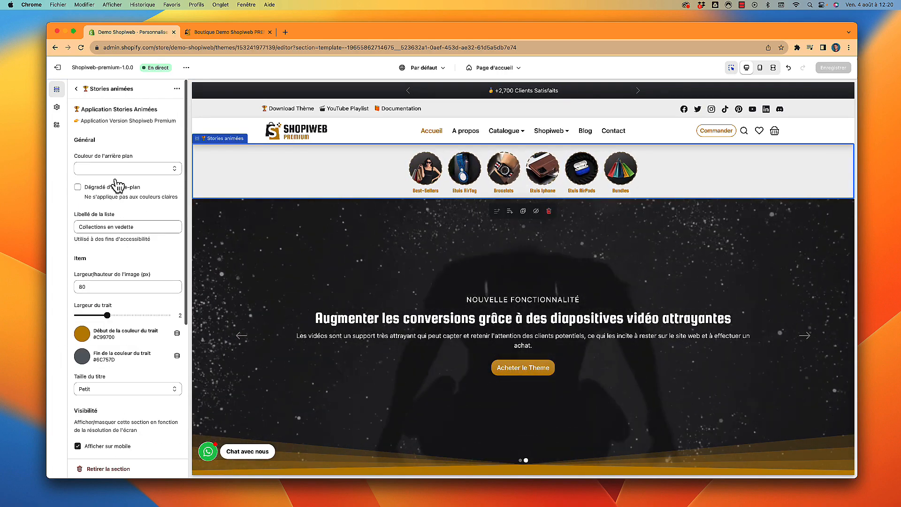
pyautogui.click(77, 89)
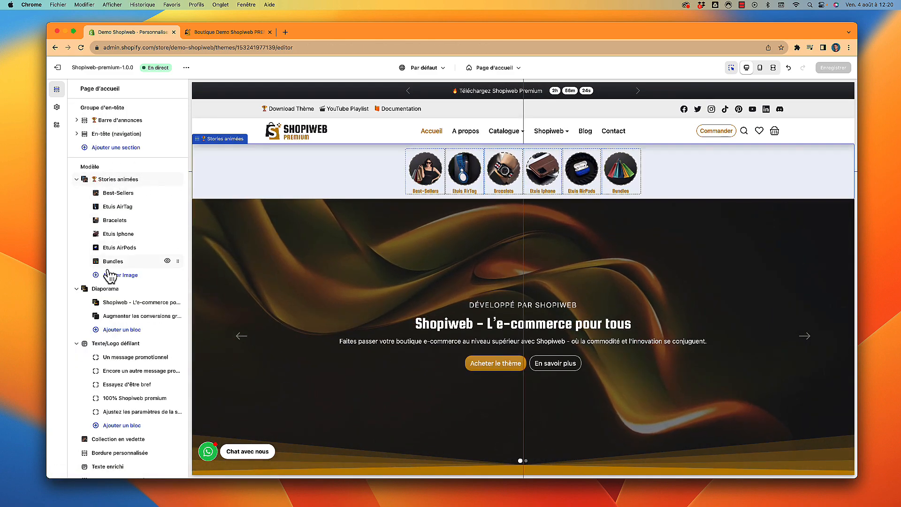
pyautogui.click(113, 195)
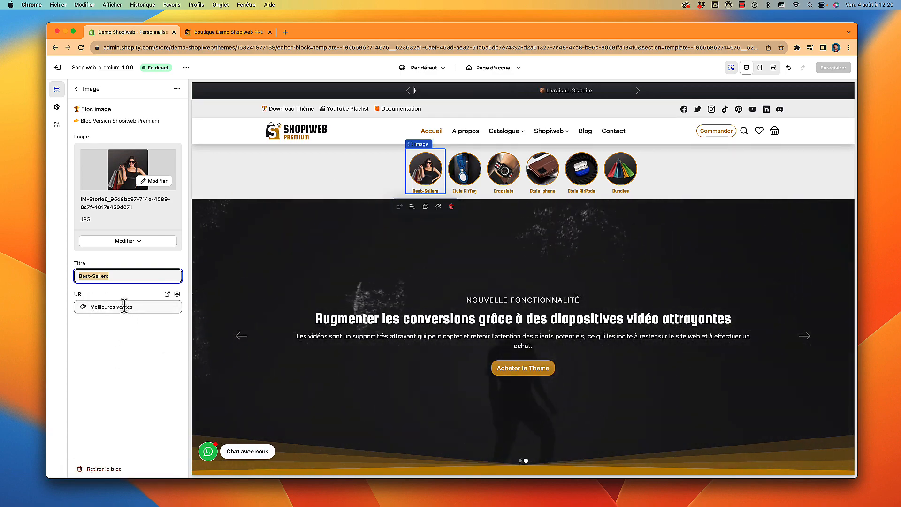
pyautogui.click(141, 306)
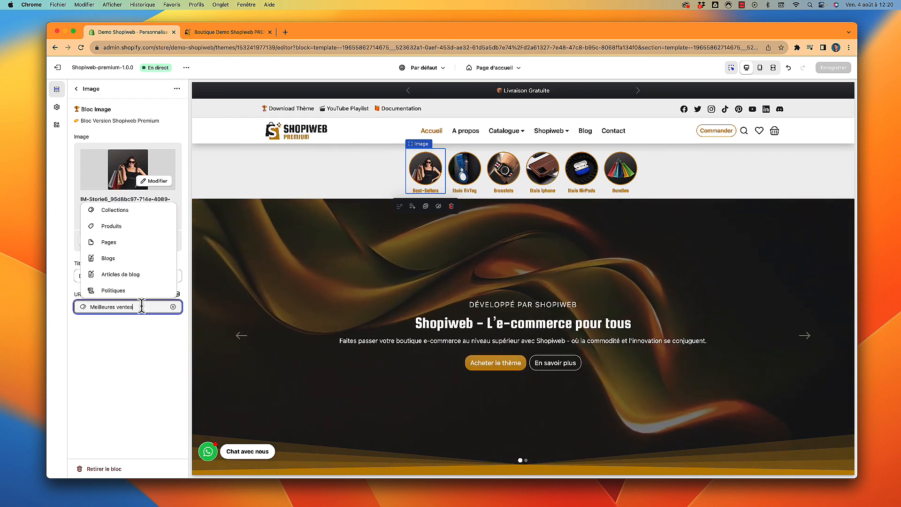
pyautogui.click(134, 345)
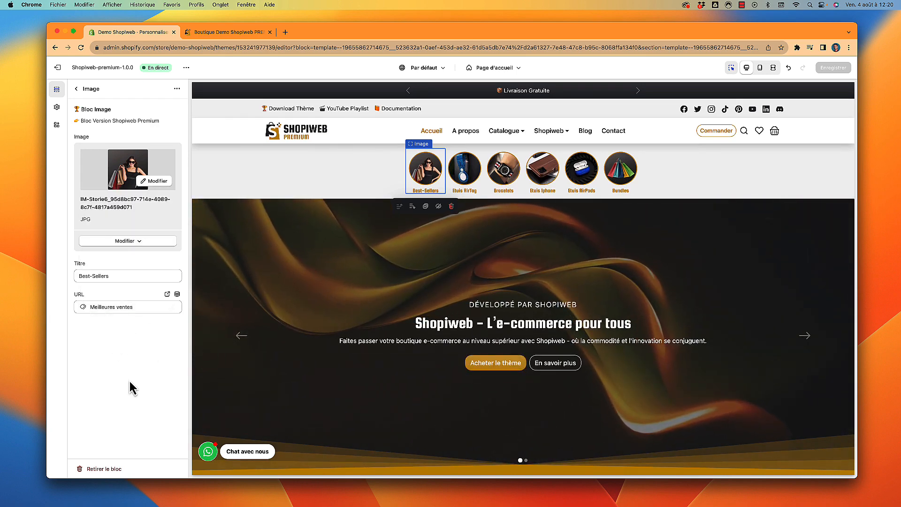
# Step: Try moving the Best-Sellers block below Etuis AirTag, and move it back to the first place
pyautogui.click(77, 89)
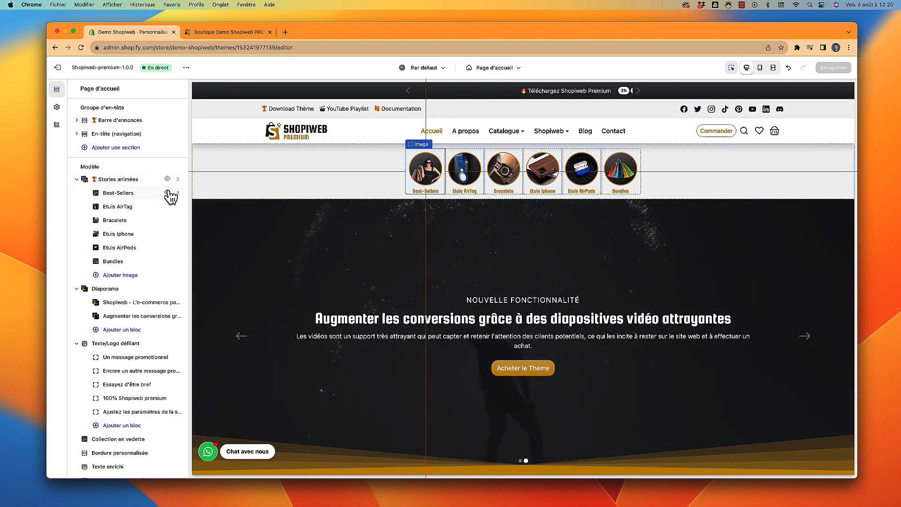
pyautogui.moveTo(177, 193); pyautogui.dragTo(177, 202)
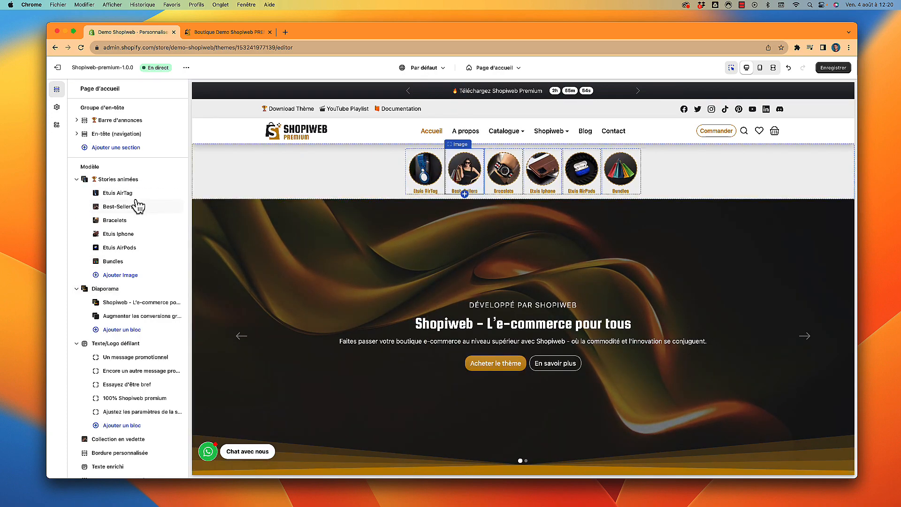
pyautogui.moveTo(179, 210); pyautogui.dragTo(177, 192)
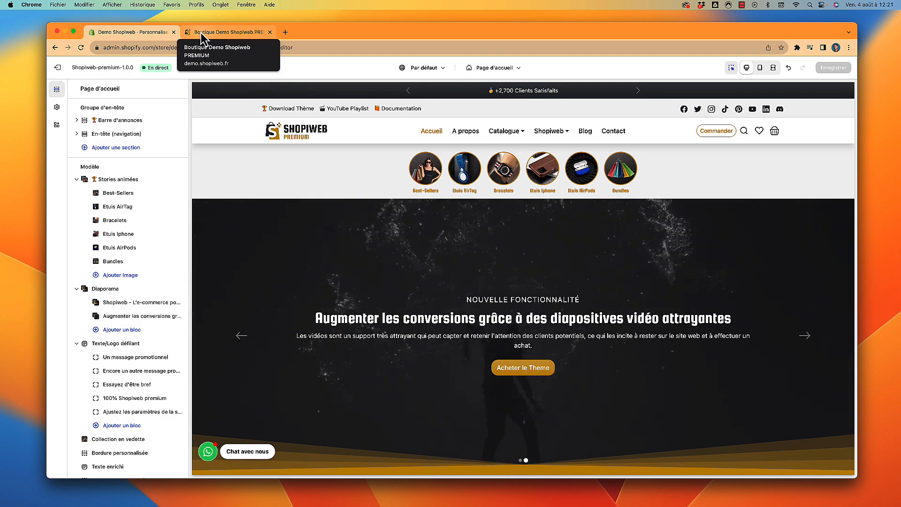
# Step: Check the Bracelets story's link on the live demo store by viewing its collection page, and return to the store's homepage
pyautogui.click(205, 36)
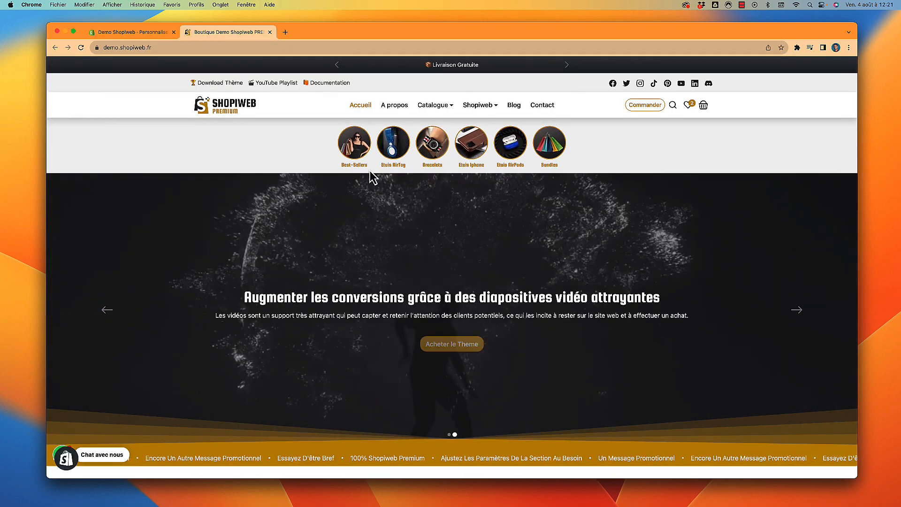
pyautogui.click(432, 146)
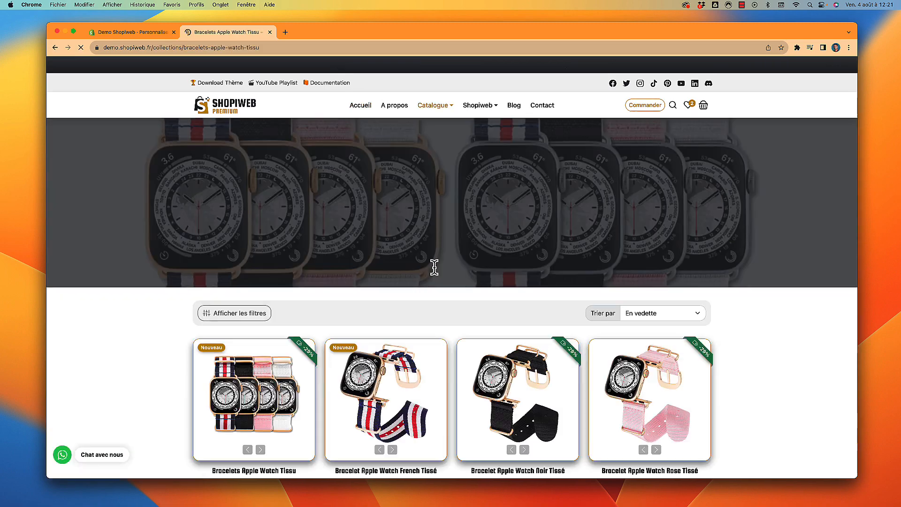
pyautogui.scroll(-5, 371, 211)
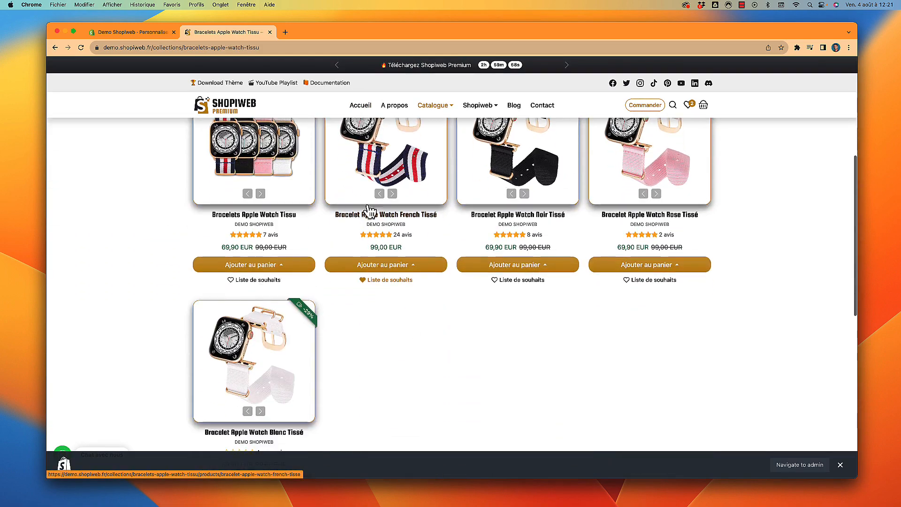
pyautogui.click(359, 105)
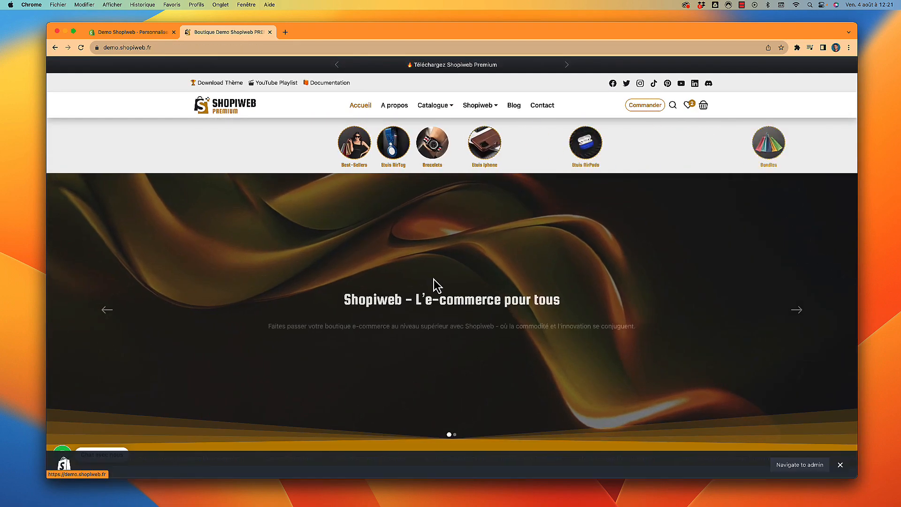